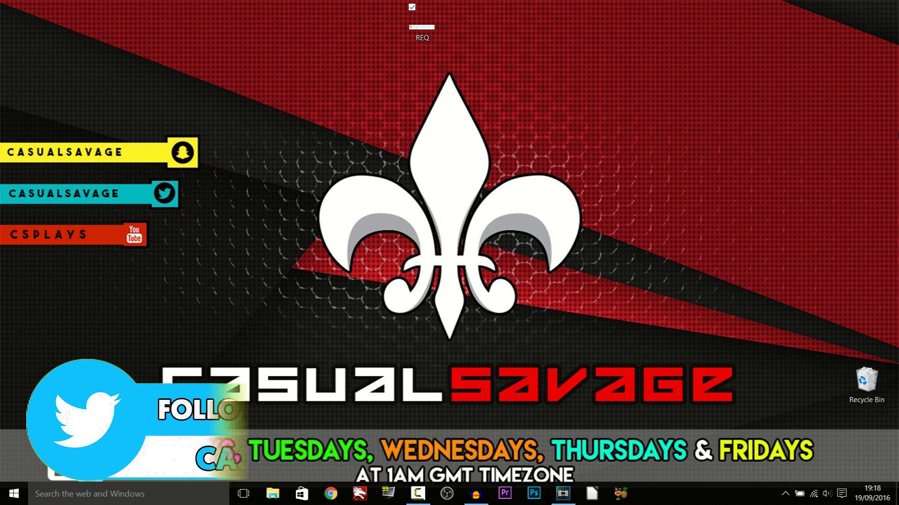
- Open REQ.png from the desktop to read the viewer's question about echoing sound
double_click(427, 37)
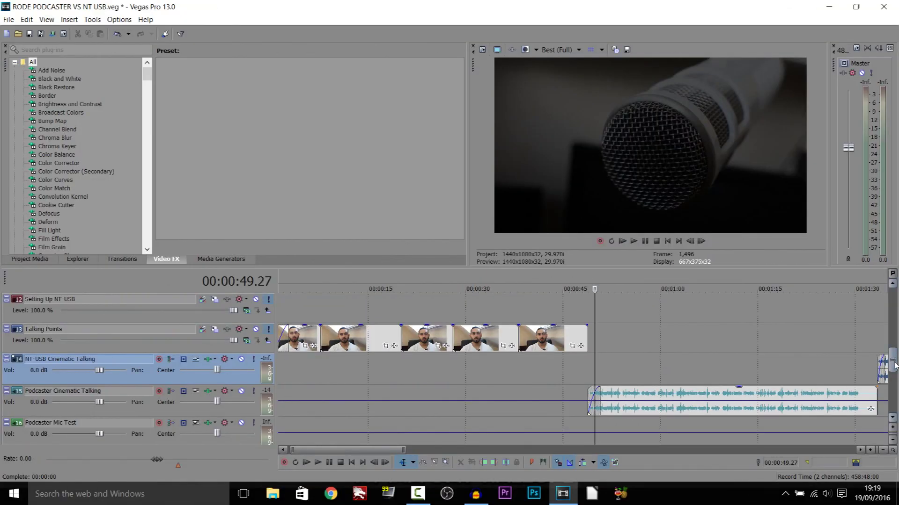
left_click_drag(895, 366, 894, 373)
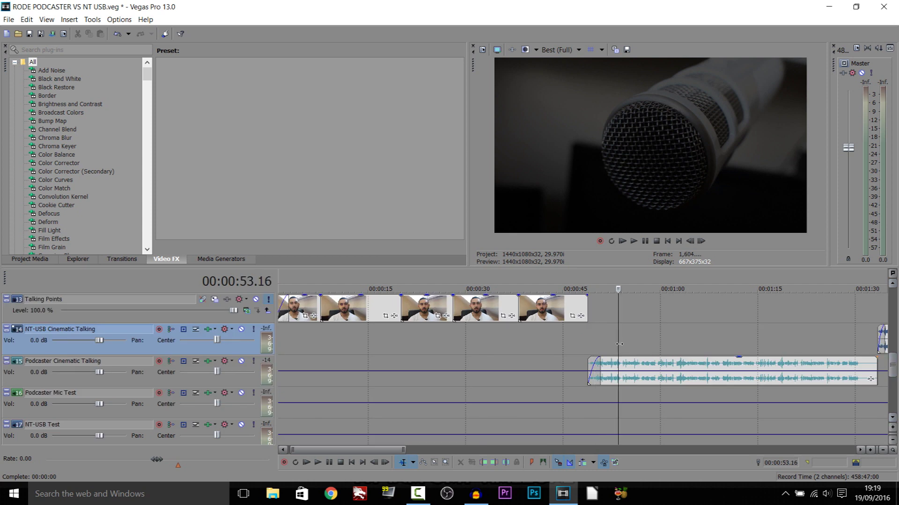
left_click_drag(611, 344, 589, 345)
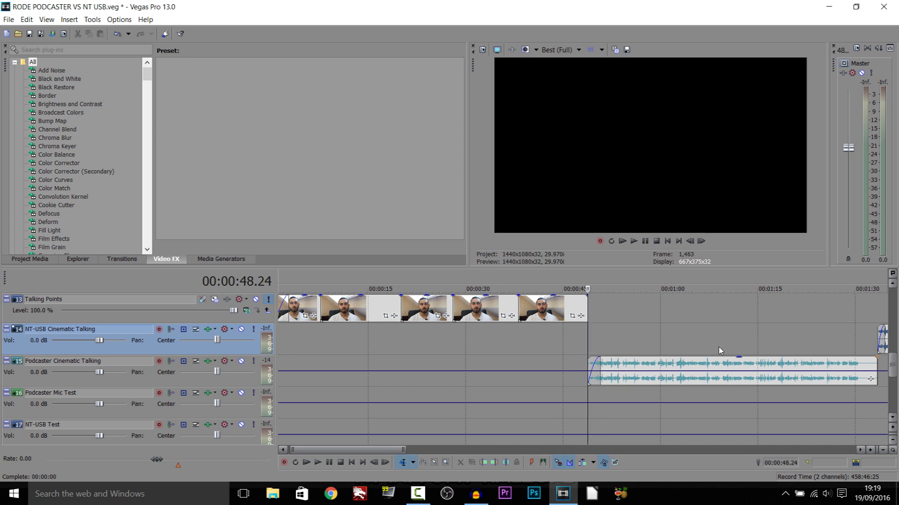
key("space")
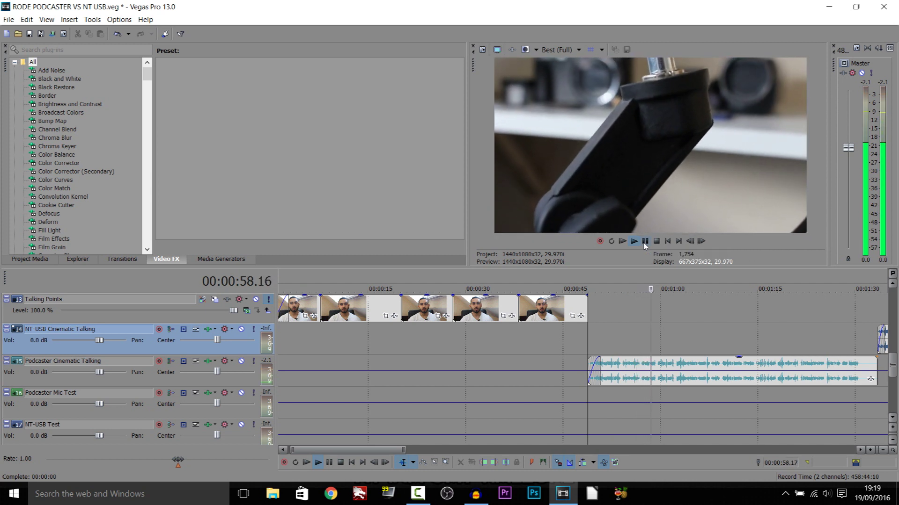
left_click(645, 242)
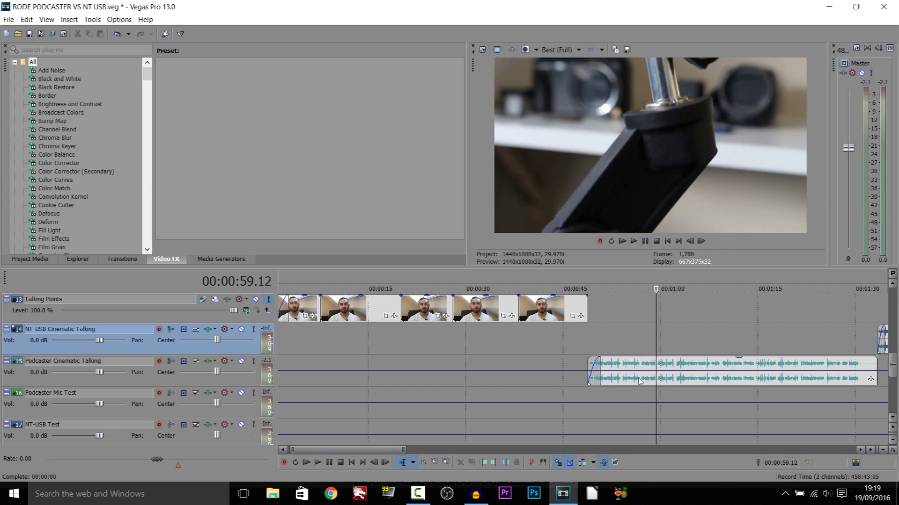
- Split the Podcaster Cinematic Talking audio event at 00:00:54.02
scroll(639, 382, "up", 5)
scroll(463, 386, "down", 4)
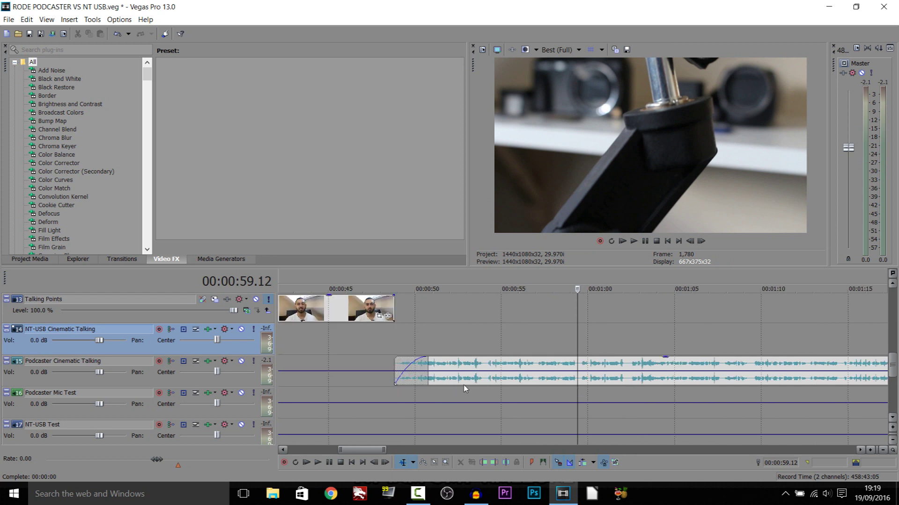
left_click(439, 379)
left_click(644, 244)
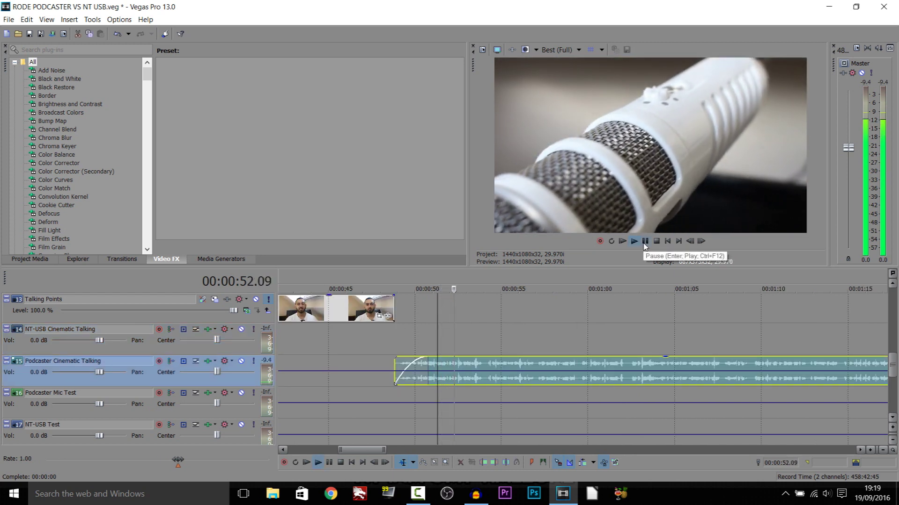
left_click(644, 242)
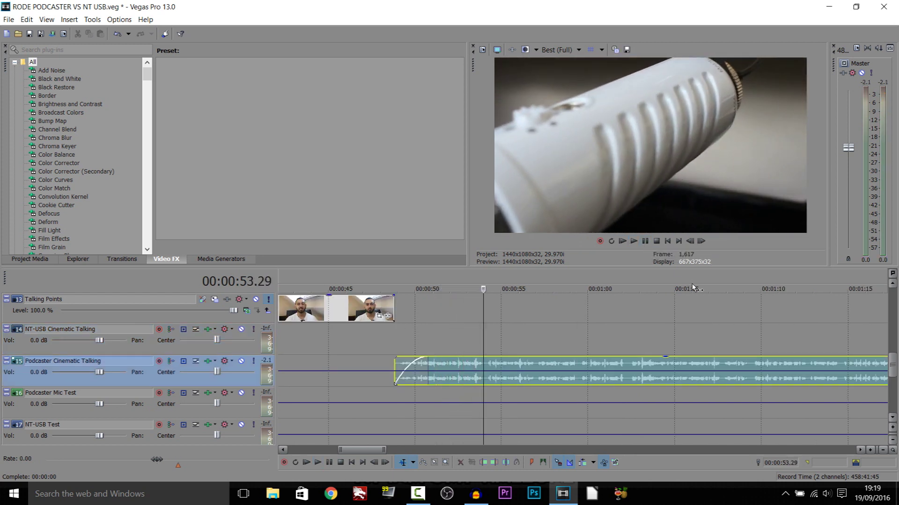
left_click(484, 379)
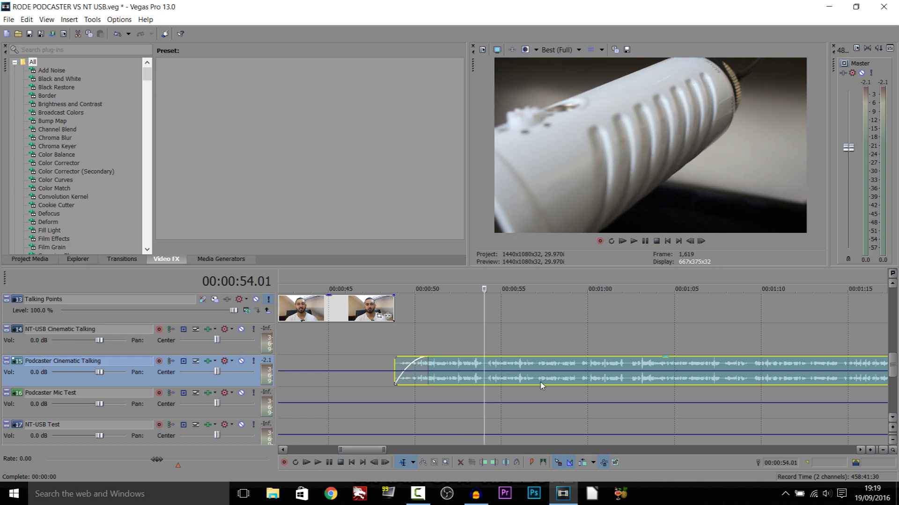
scroll(542, 386, "up", 3)
left_click(579, 376)
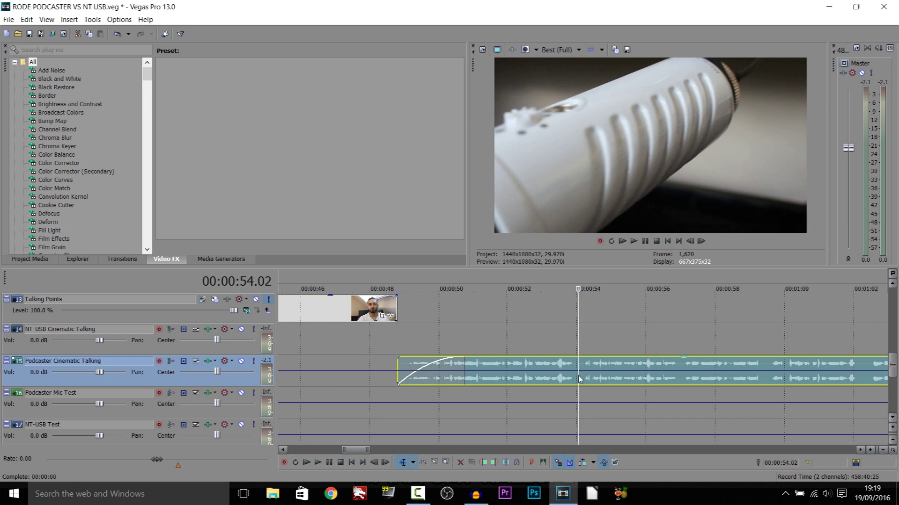
key("s")
- Split again at 00:00:59.12 and select the isolated middle piece between the cuts
key("space")
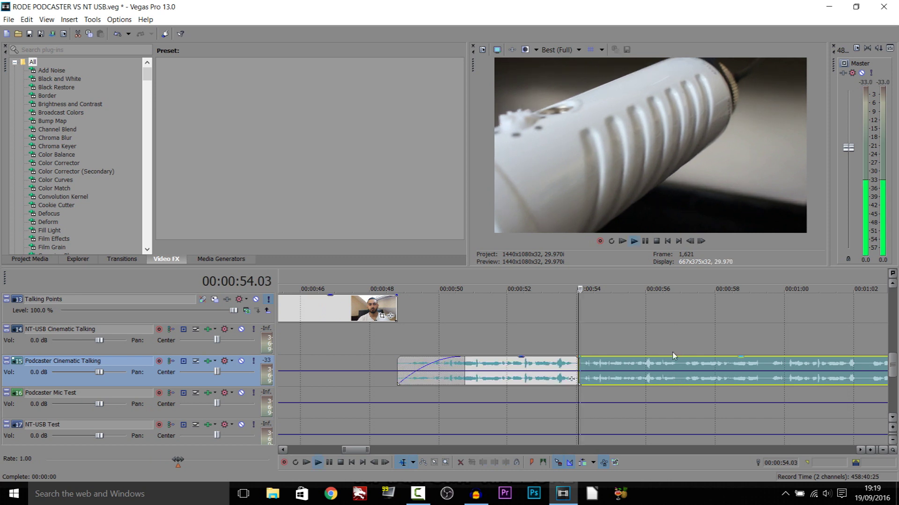
scroll(695, 322, "down", 2)
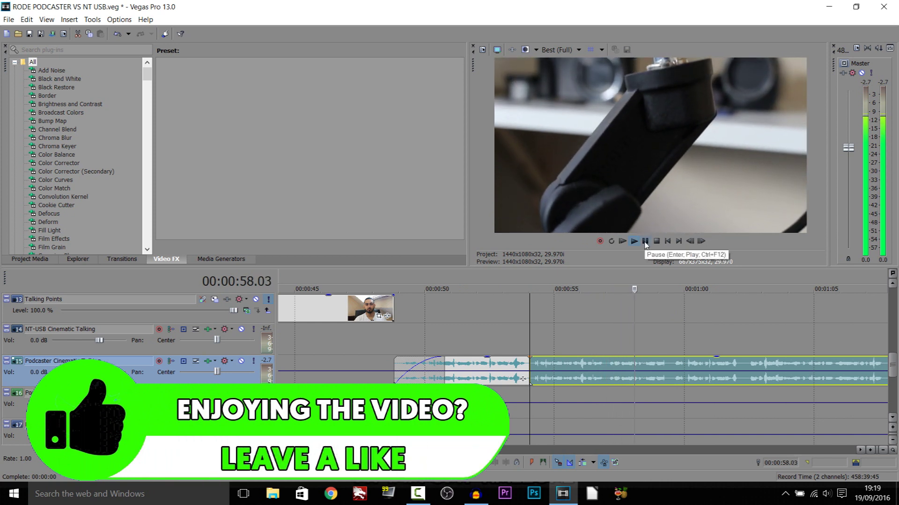
left_click(645, 241)
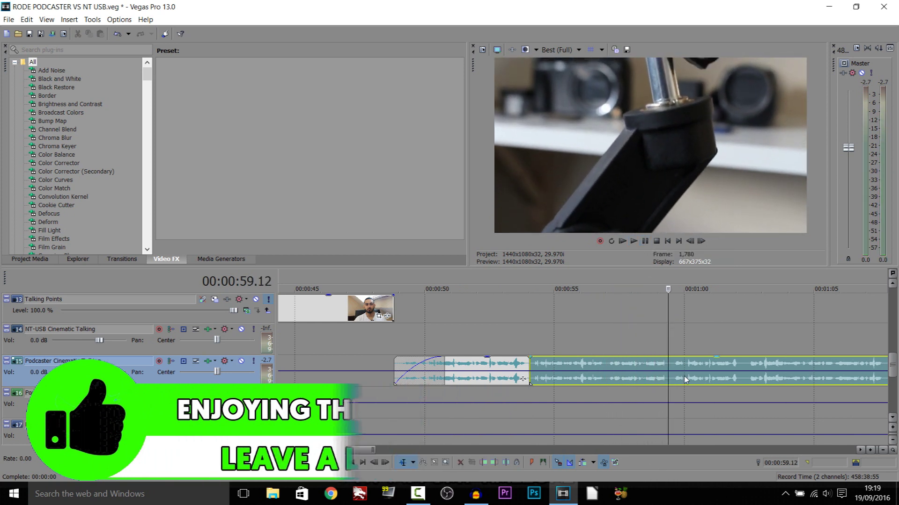
key("s")
left_click(567, 377)
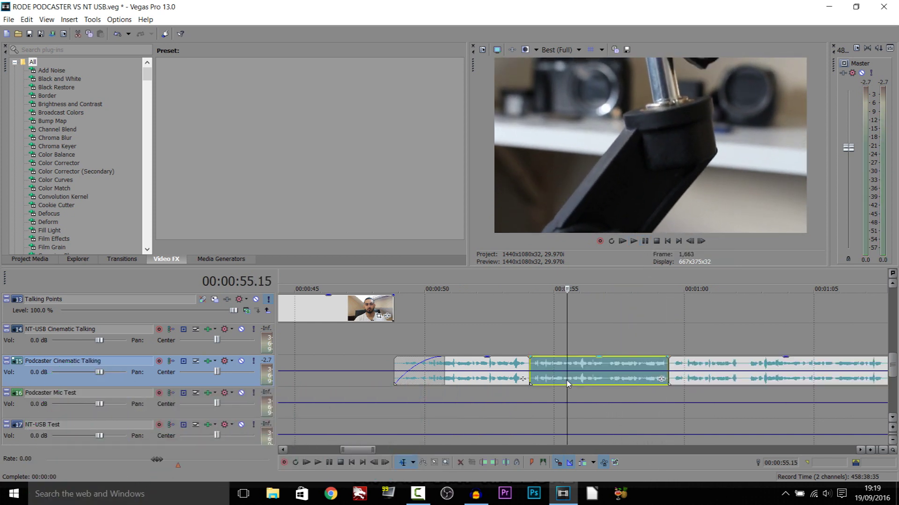
left_click(539, 391)
key("space")
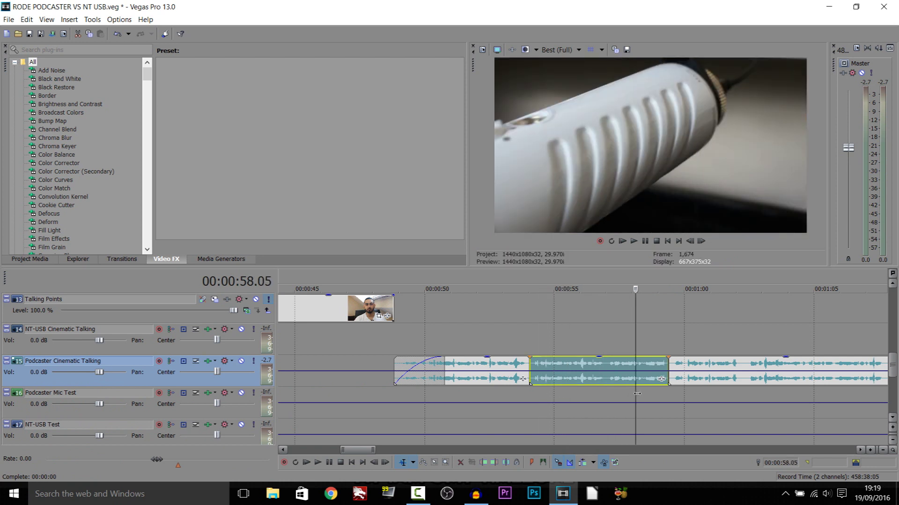
key("space")
left_click(530, 391)
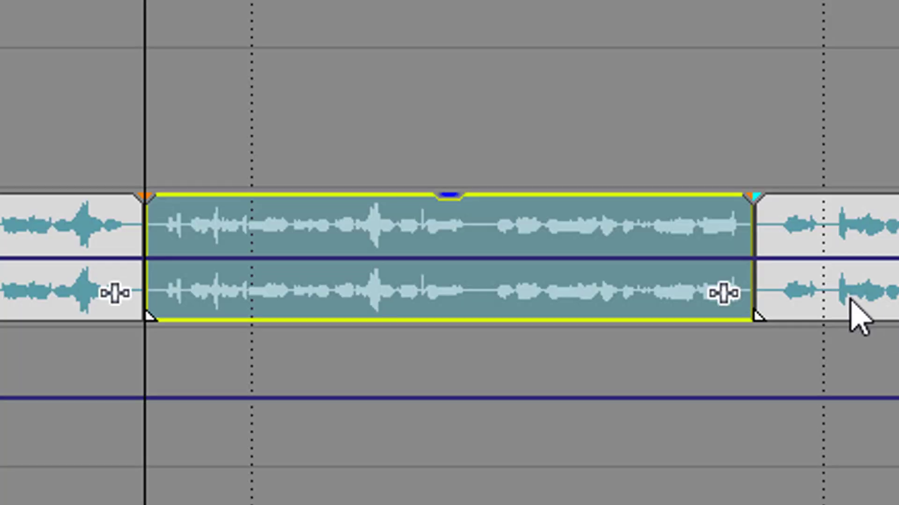
- Add a Reverb event effect to the middle Podcaster audio piece
left_click(723, 292)
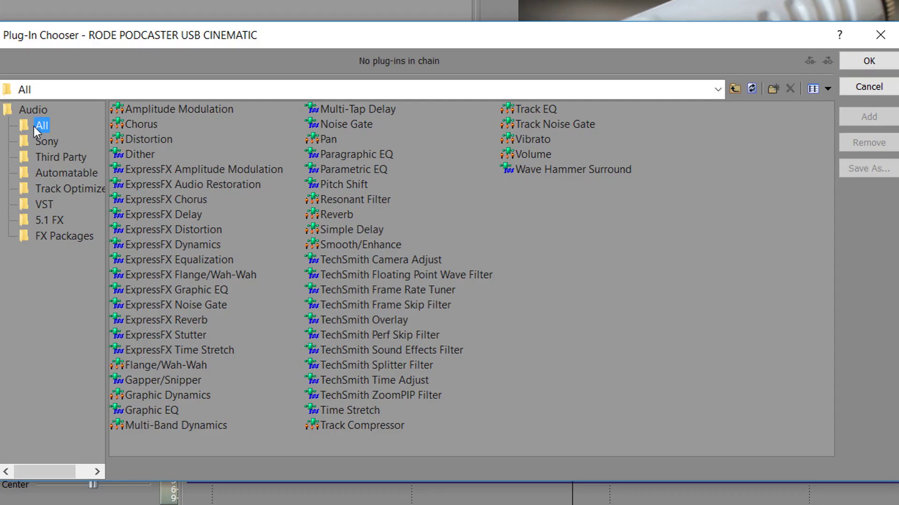
double_click(343, 214)
left_click(869, 61)
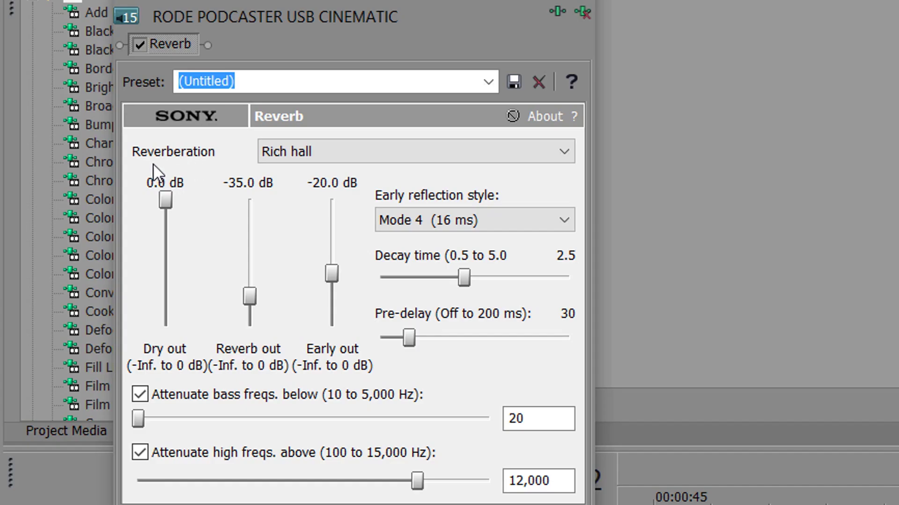
left_click(288, 157)
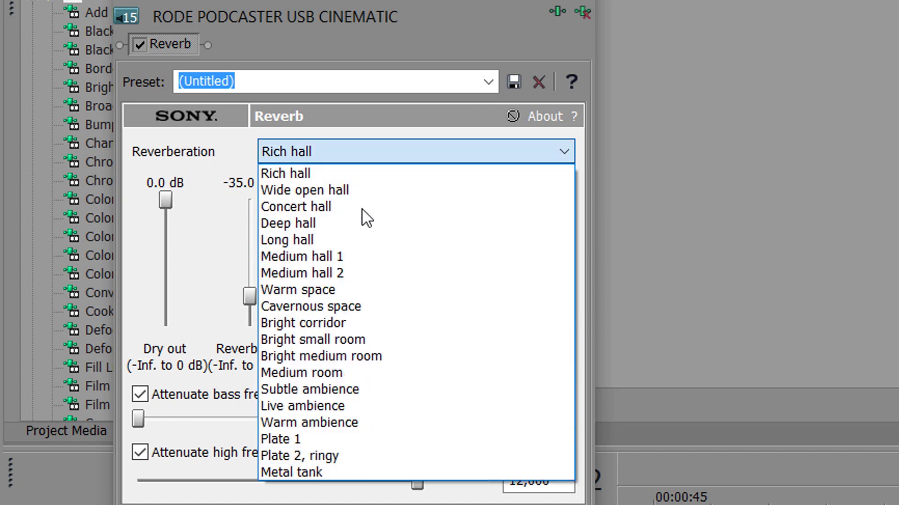
left_click(368, 154)
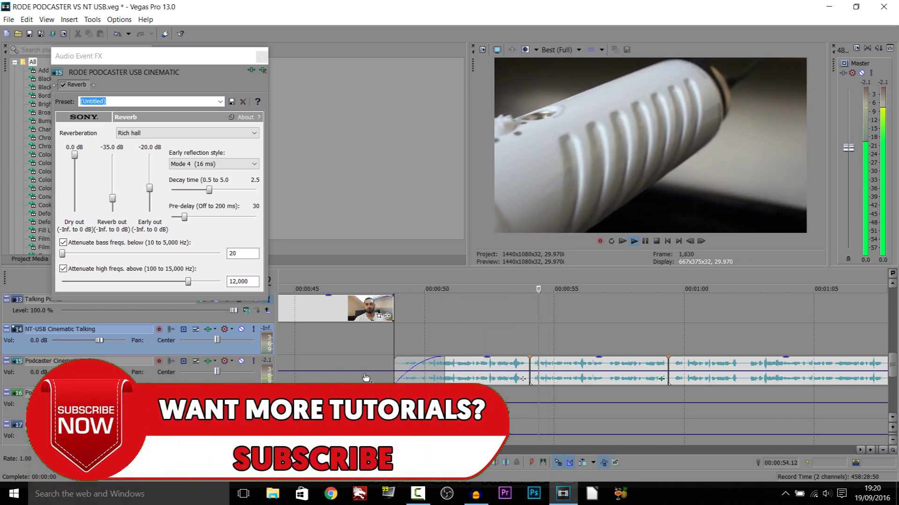
- Stop playback and change the middle section's Reverb type to Deep hall
left_click(646, 242)
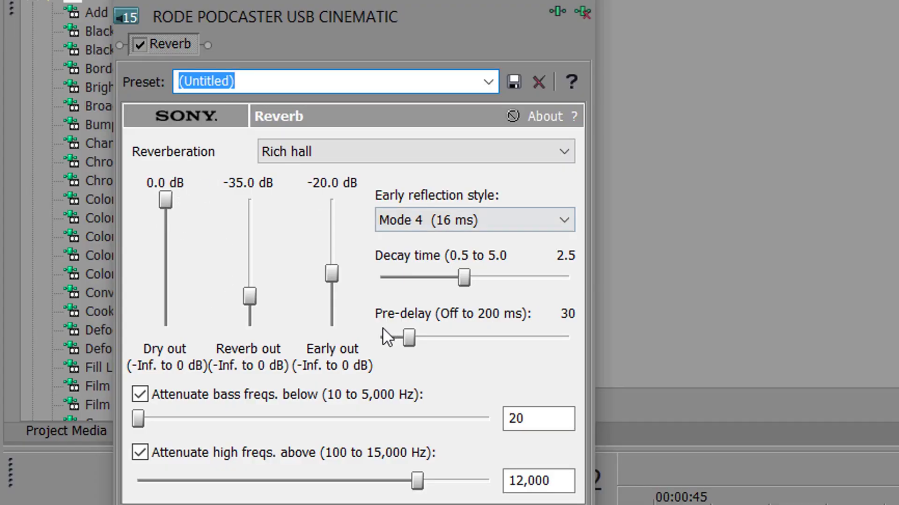
left_click(330, 154)
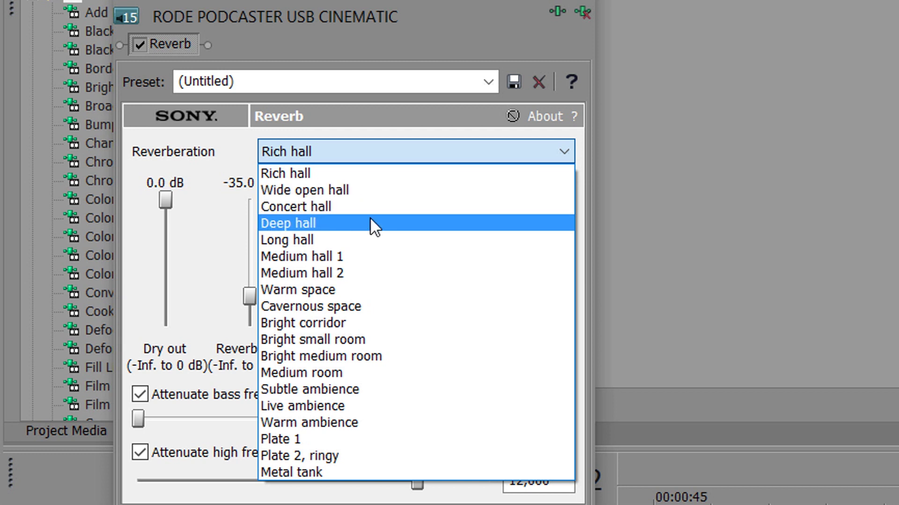
left_click(307, 224)
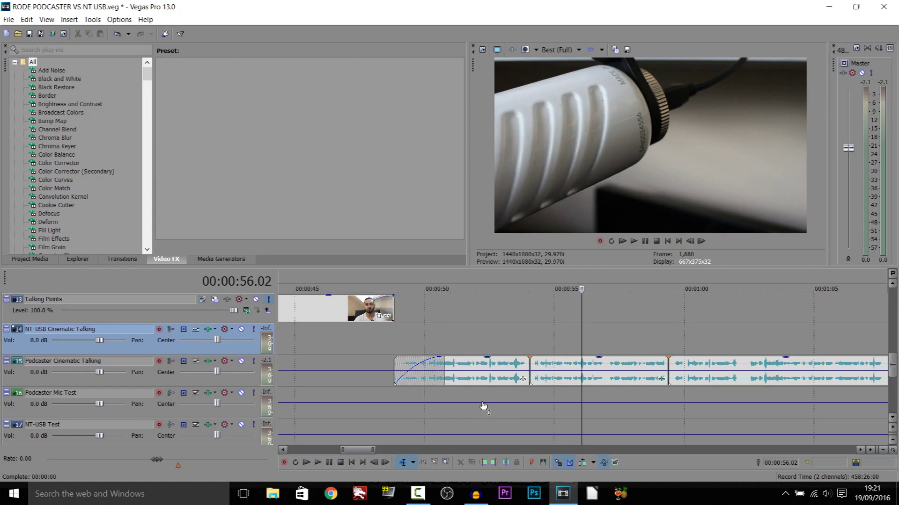
- Replay the edited audio from about 52 seconds, then pause and select the Podcaster clip
left_click(483, 407)
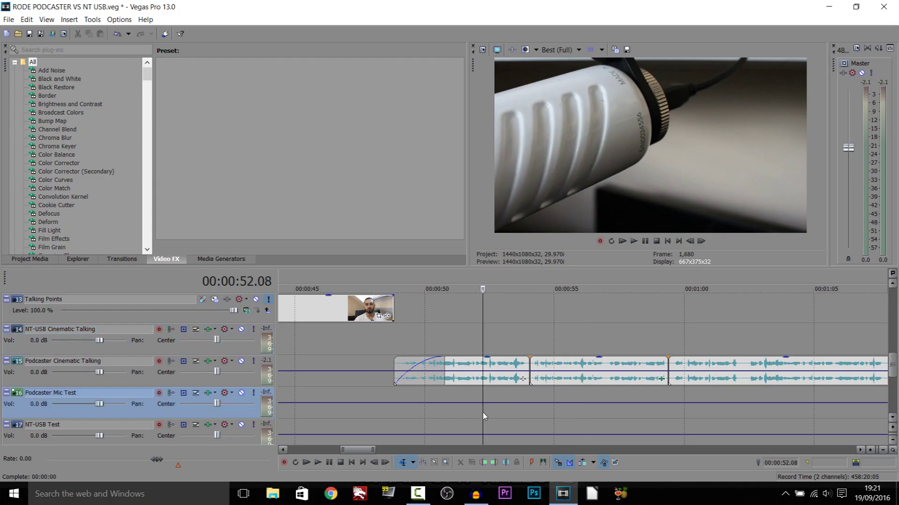
key("space")
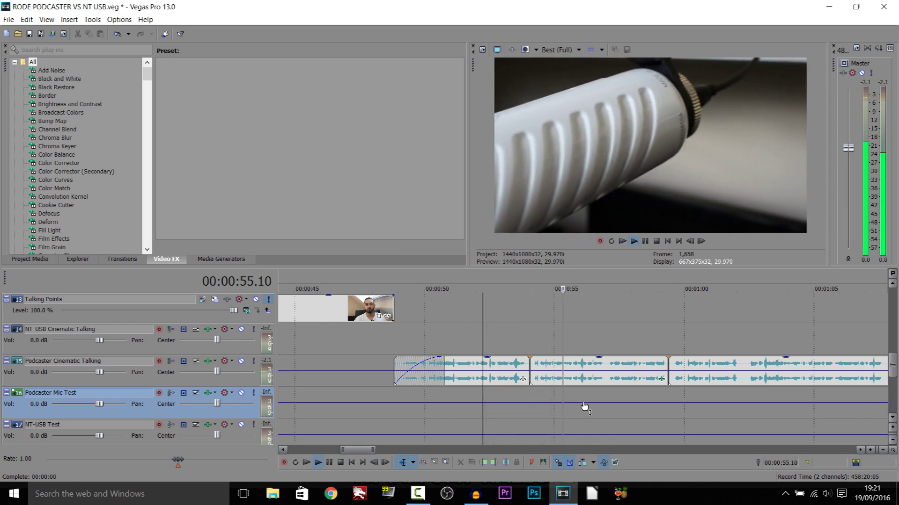
left_click(645, 241)
scroll(594, 396, "down", 2)
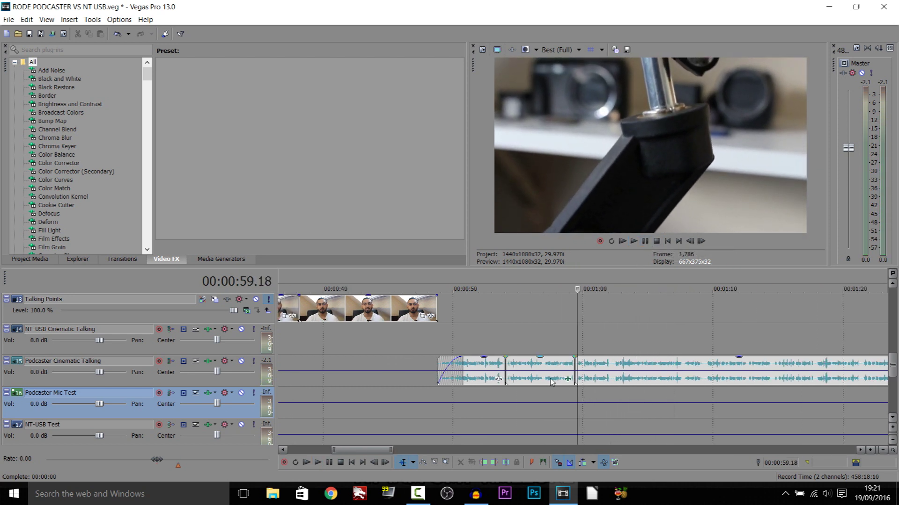
left_click(552, 382)
- Delete Reverb from the Podcaster clip's event FX chain and return the playhead near the start
left_click(568, 379)
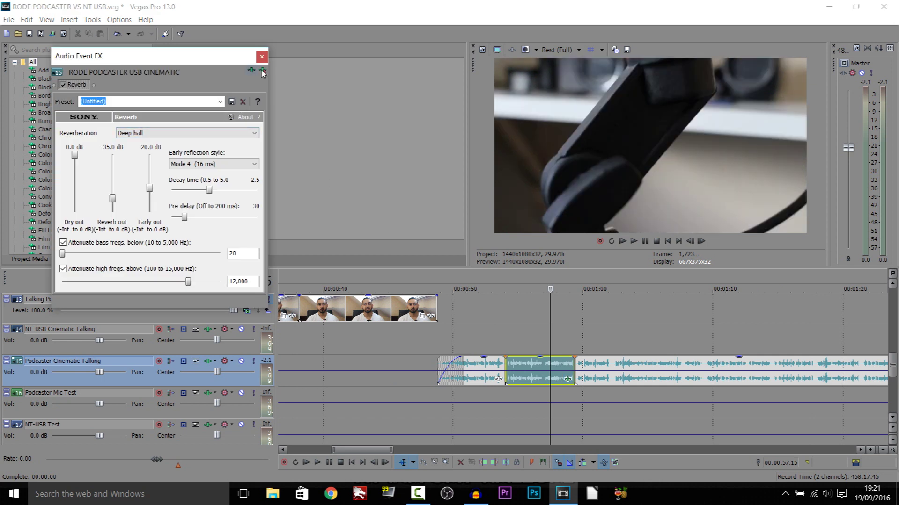
left_click(263, 71)
left_click(261, 56)
scroll(479, 360, "down", 5)
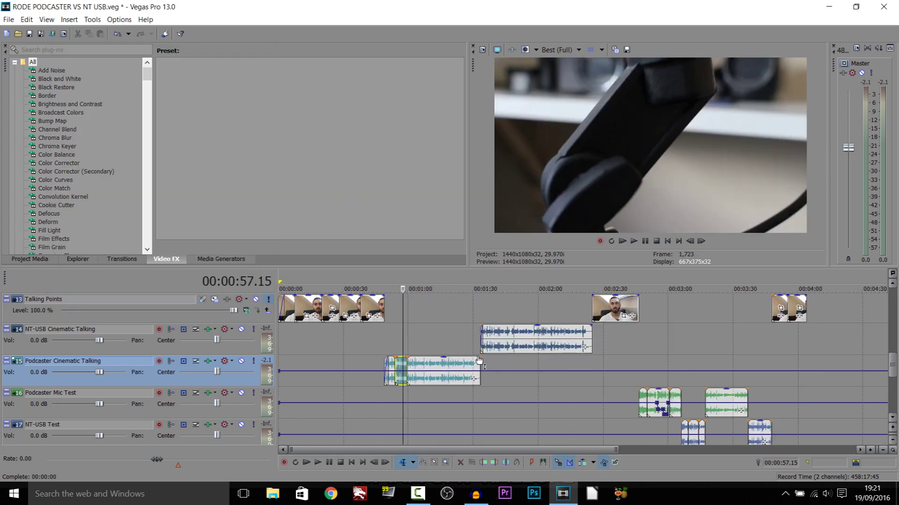
scroll(412, 342, "down", 1)
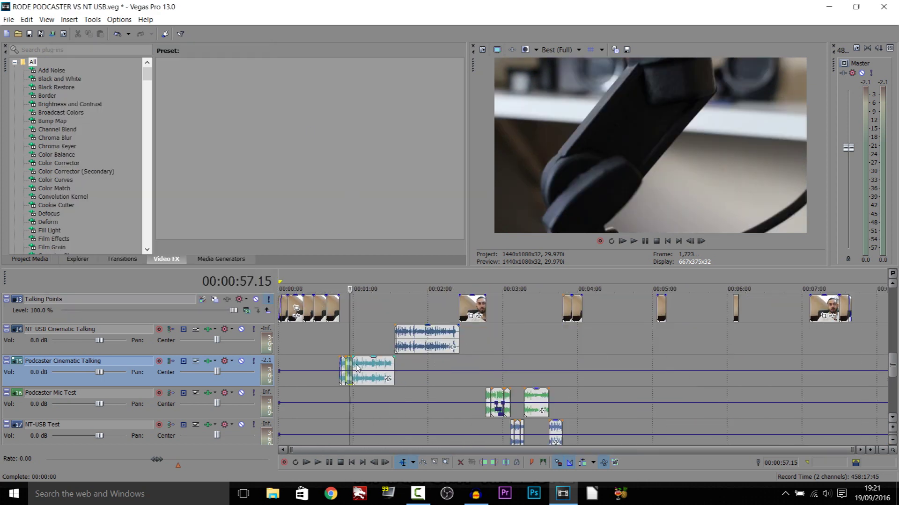
scroll(285, 382, "up", 1)
left_click(284, 379)
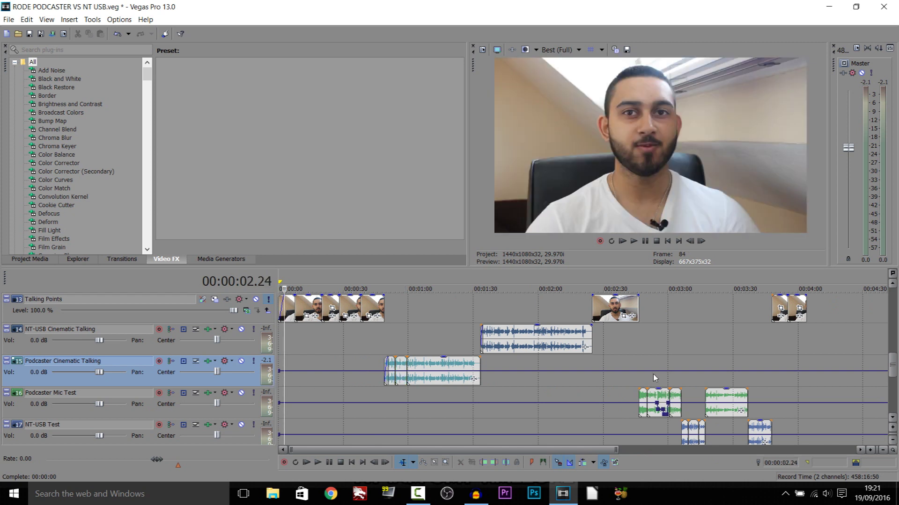
left_click(398, 395)
scroll(479, 398, "up", 3)
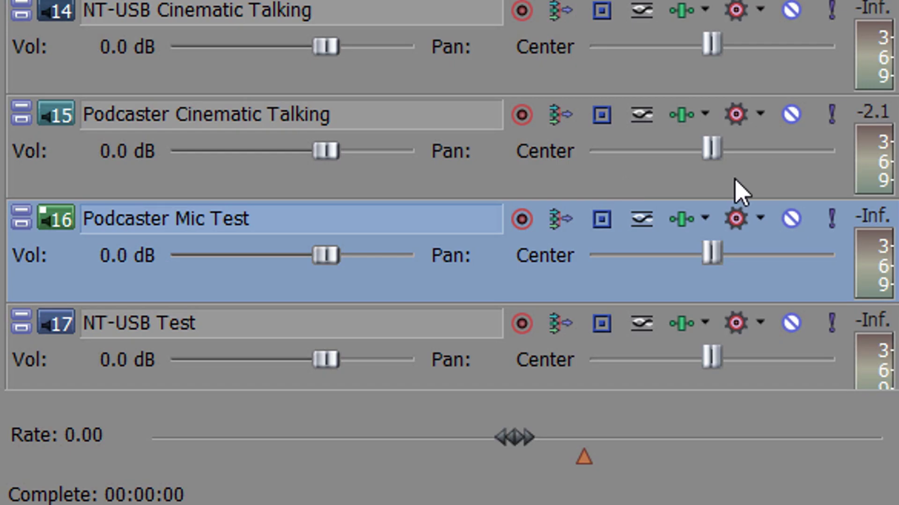
- Add Reverb to the Podcaster Cinematic Talking track FX chain and set it to Long hall
left_click(681, 124)
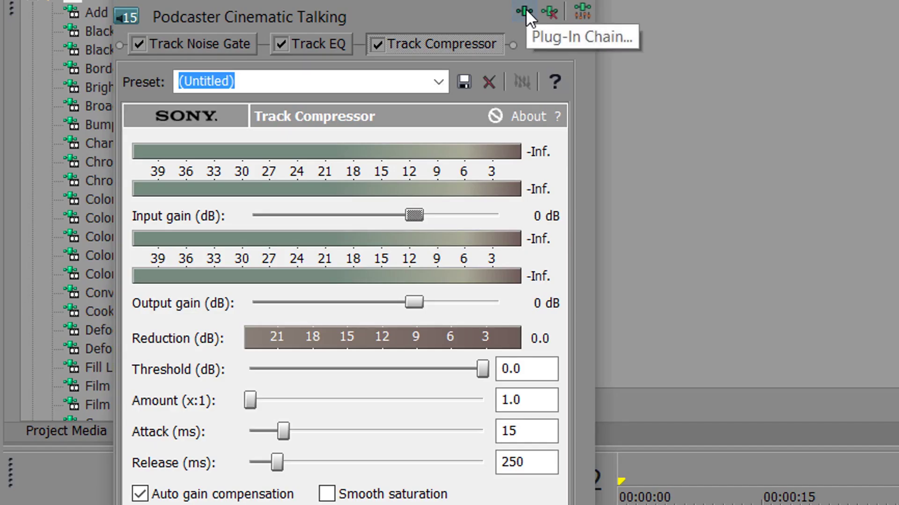
left_click(525, 9)
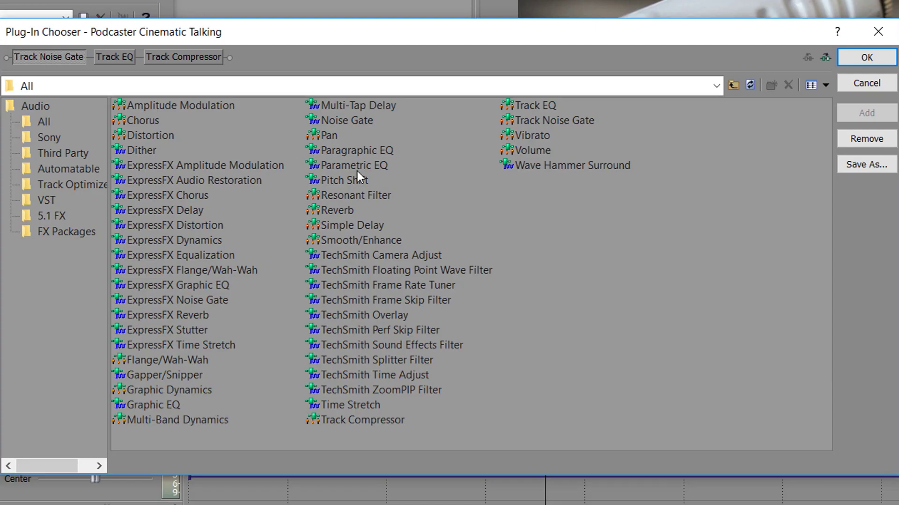
double_click(336, 210)
key("Return")
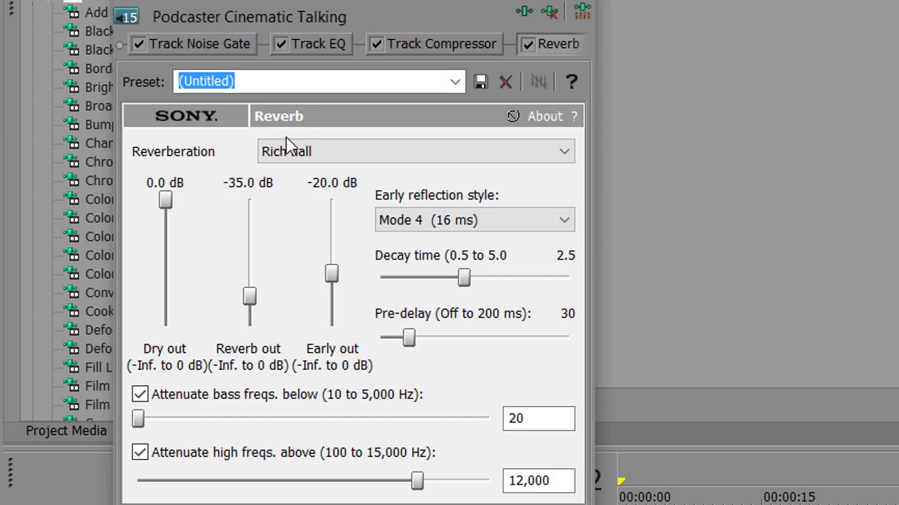
left_click(319, 151)
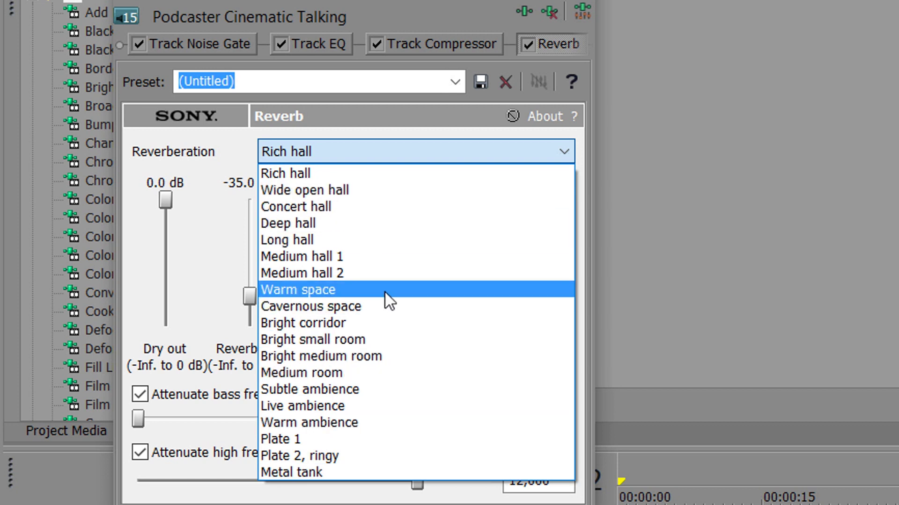
left_click(412, 241)
left_click(574, 2)
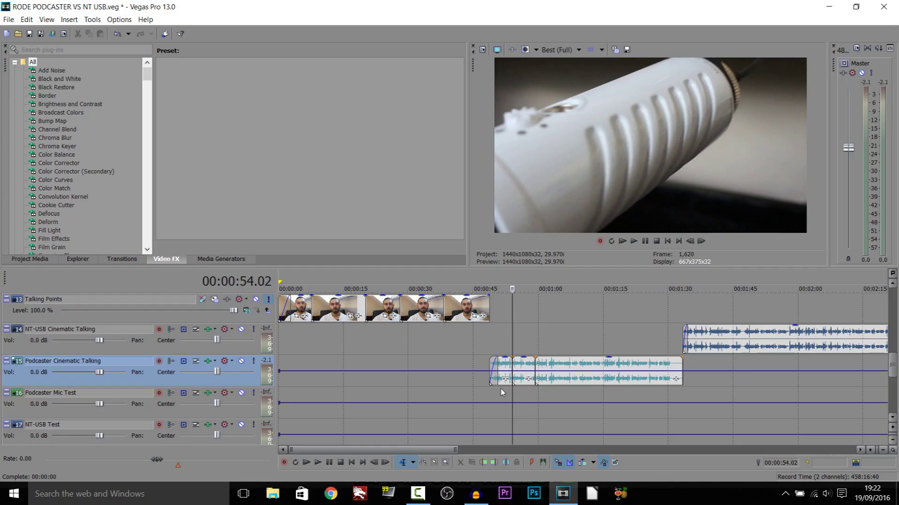
- Play the Podcaster track from 00:01:05 to 00:01:10 to hear the Long hall track reverb
left_click(501, 395)
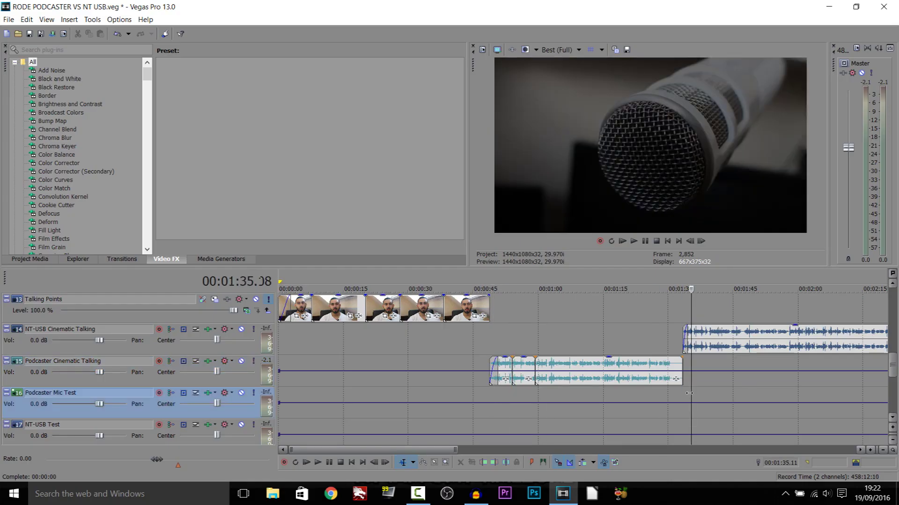
left_click(506, 390)
left_click(664, 381)
left_click(693, 375)
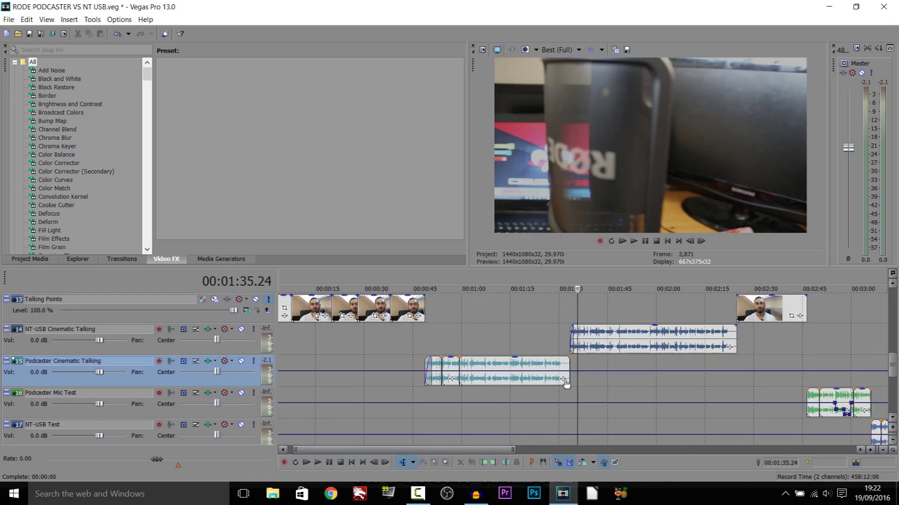
scroll(606, 383, "up", 2)
left_click(380, 397)
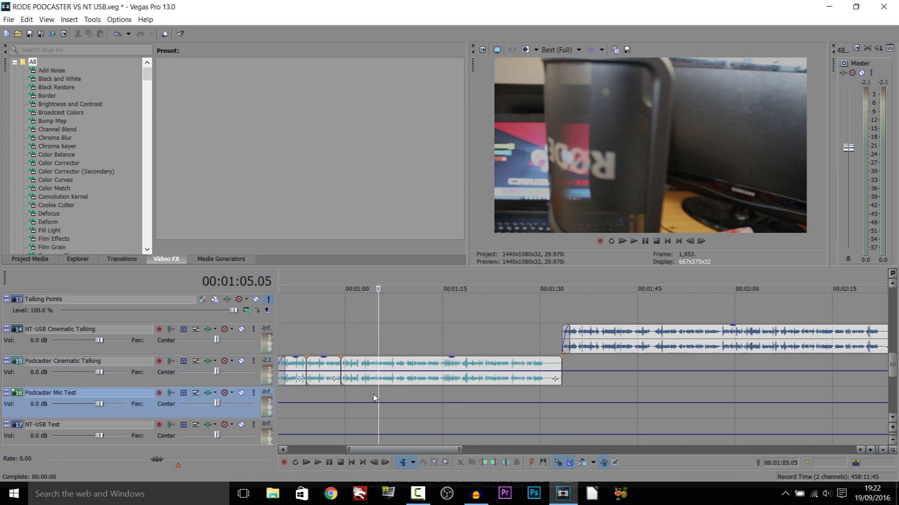
key("space")
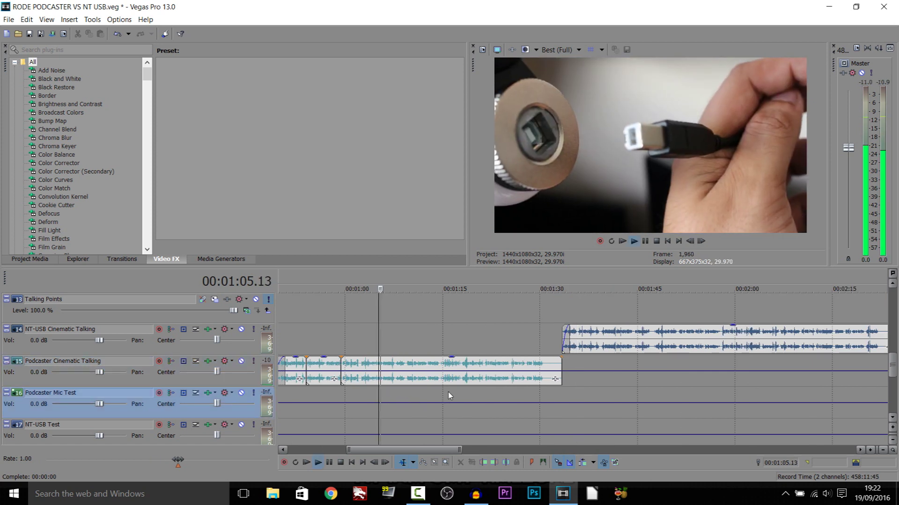
left_click(645, 242)
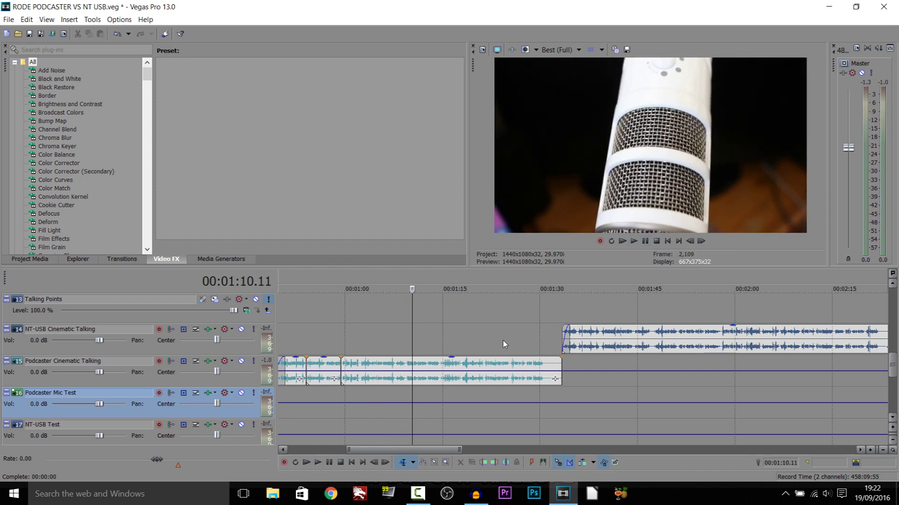
left_click(334, 363)
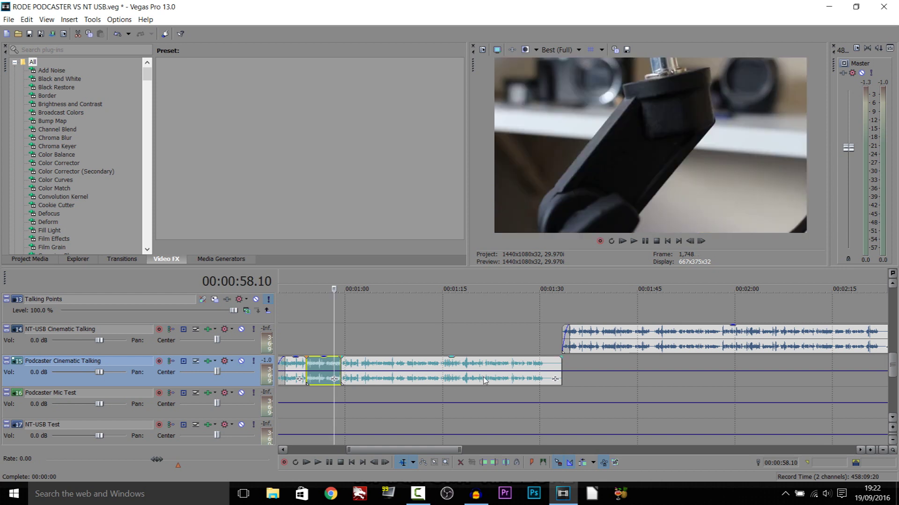
- Select the NT-USB clip on track 14 and play it back briefly
left_click(483, 372)
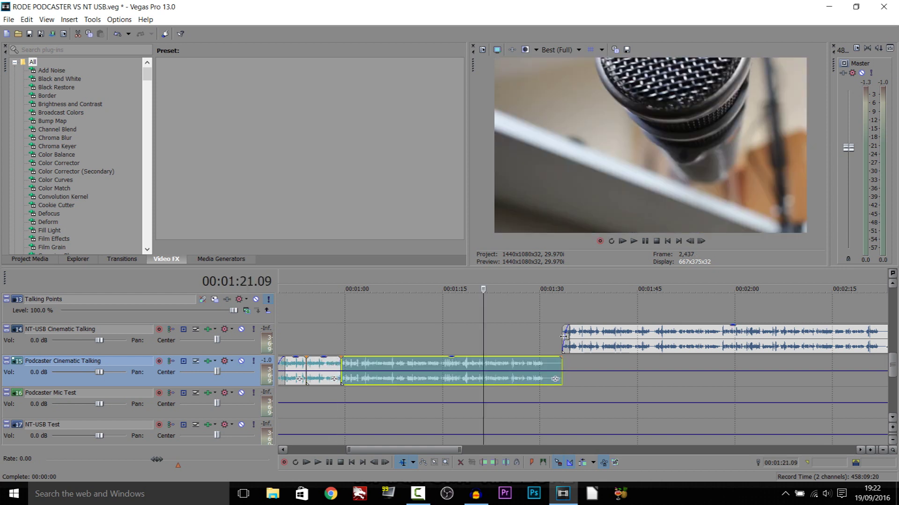
left_click(569, 341)
left_click(634, 241)
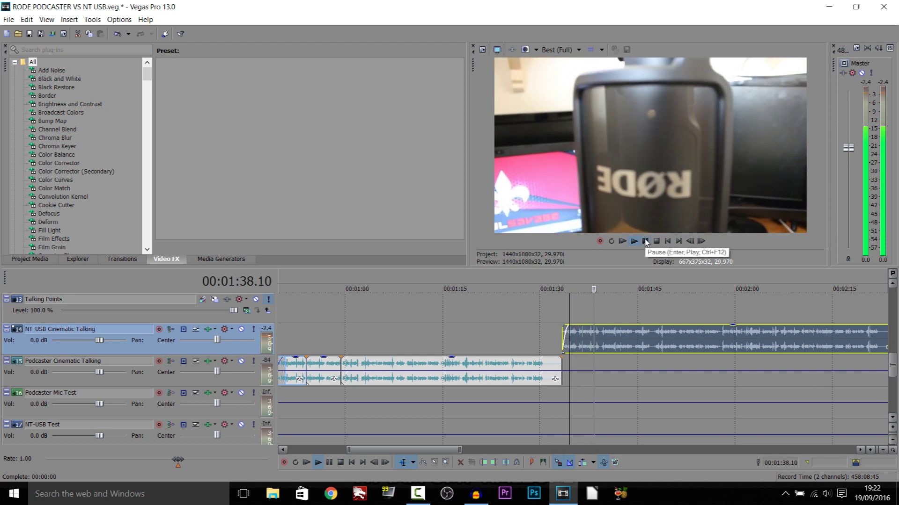
key("Return")
- Drag the NT-USB clip onto the Podcaster track and check playback from 00:01:34
left_click_drag(583, 336, 584, 372)
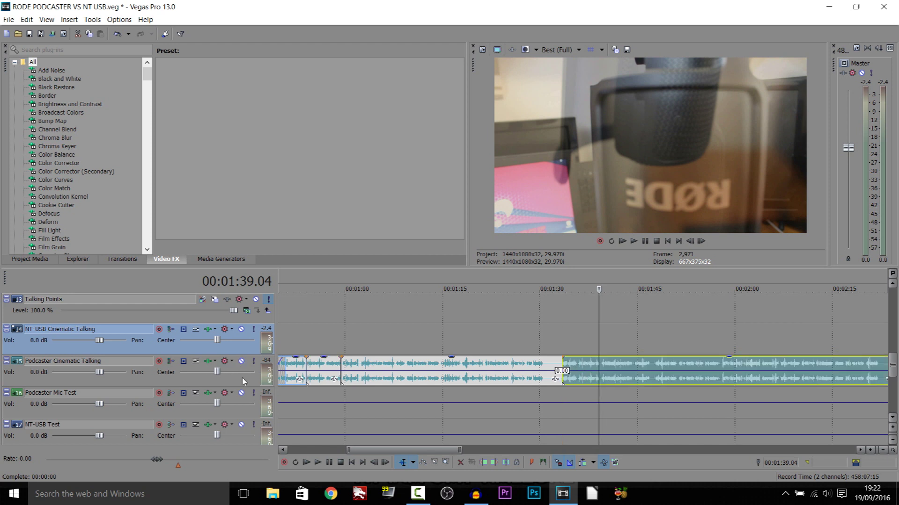
left_click(559, 346)
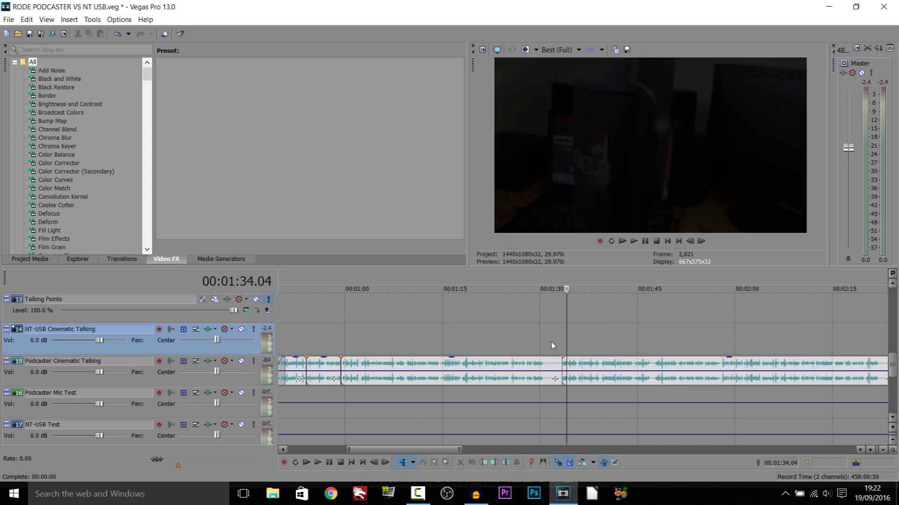
key("space")
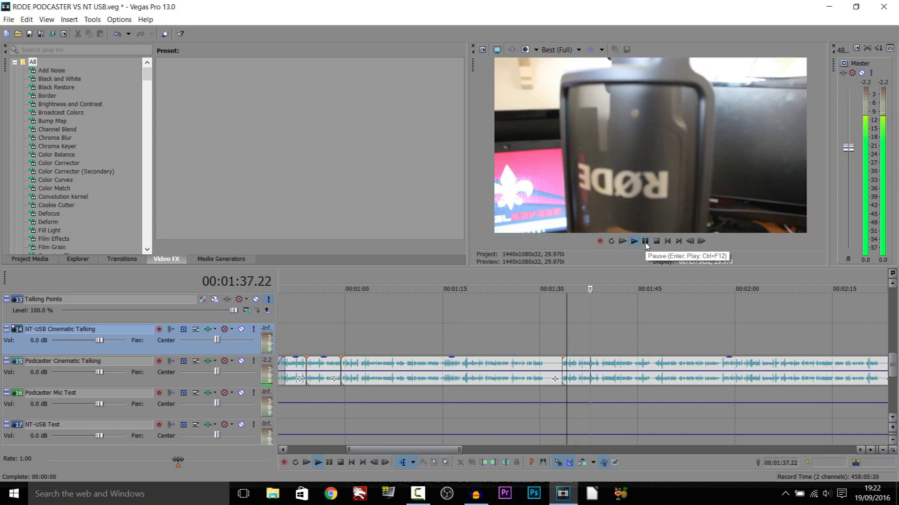
left_click(645, 242)
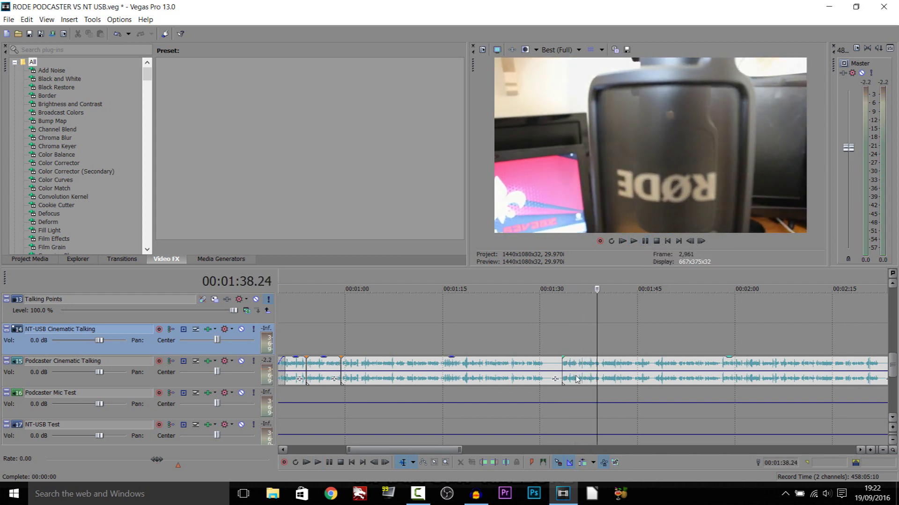
- Zoom out, select the middle Podcaster Cinematic Talking clip, and zoom back in
scroll(578, 379, "down", 2)
left_click(389, 378)
scroll(571, 391, "up", 3)
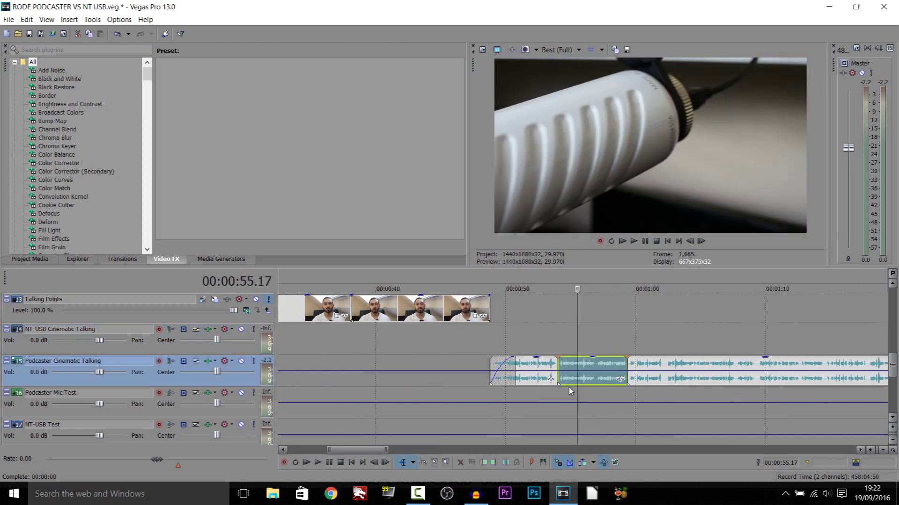